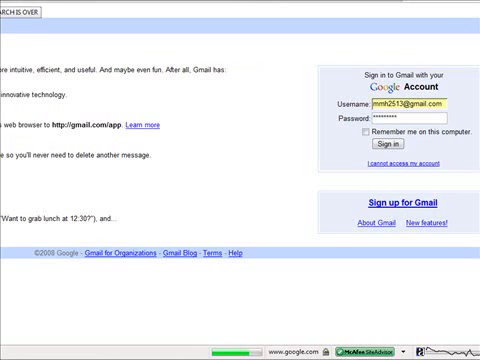
- Sign in to Gmail and, once the inbox loads, put the cursor in the Search Mail box
{"action": "key", "text": "Return"}
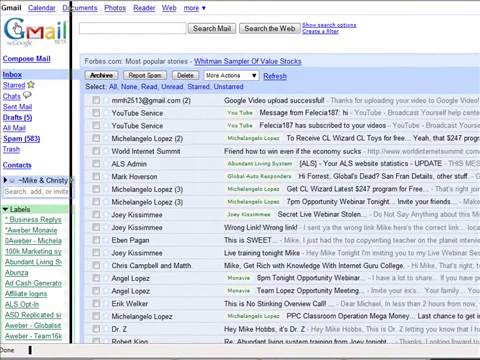
{"action": "left_click", "coordinate": [108, 30]}
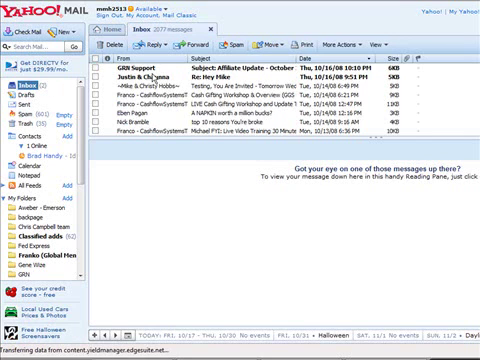
- Open the Spam folder from the left folder list to view its junk messages
{"action": "left_click", "coordinate": [28, 115]}
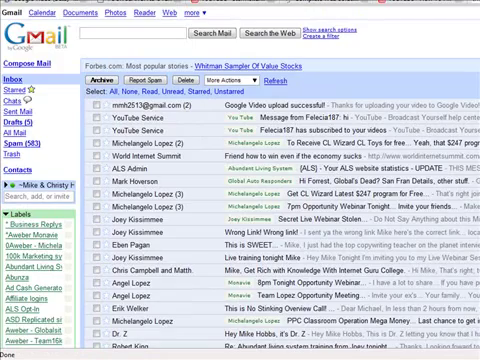
{"action": "scroll", "coordinate": [240, 200], "scroll_direction": "down", "scroll_amount": 2}
{"action": "scroll", "coordinate": [240, 200], "scroll_direction": "down", "scroll_amount": 2}
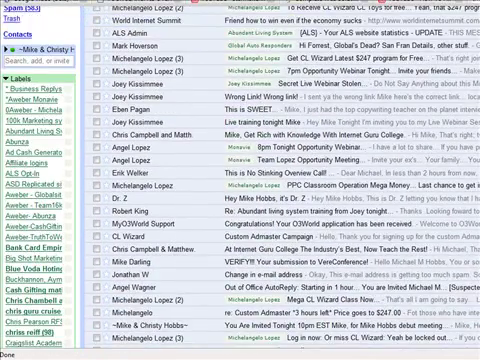
{"action": "scroll", "coordinate": [240, 200], "scroll_direction": "down", "scroll_amount": 2}
{"action": "scroll", "coordinate": [240, 200], "scroll_direction": "down", "scroll_amount": 2}
{"action": "scroll", "coordinate": [240, 200], "scroll_direction": "down", "scroll_amount": 2}
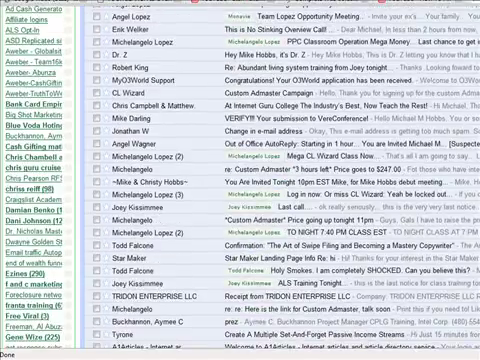
{"action": "scroll", "coordinate": [240, 200], "scroll_direction": "down", "scroll_amount": 2}
{"action": "scroll", "coordinate": [240, 200], "scroll_direction": "down", "scroll_amount": 2}
{"action": "scroll", "coordinate": [240, 200], "scroll_direction": "down", "scroll_amount": 2}
{"action": "scroll", "coordinate": [240, 200], "scroll_direction": "down", "scroll_amount": 2}
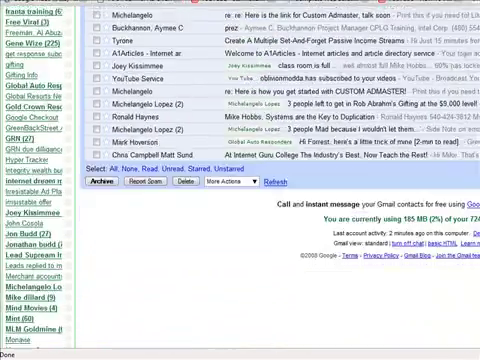
{"action": "scroll", "coordinate": [240, 200], "scroll_direction": "down", "scroll_amount": 2}
{"action": "scroll", "coordinate": [240, 200], "scroll_direction": "up", "scroll_amount": 5}
{"action": "scroll", "coordinate": [240, 200], "scroll_direction": "up", "scroll_amount": 3}
{"action": "scroll", "coordinate": [240, 200], "scroll_direction": "up", "scroll_amount": 3}
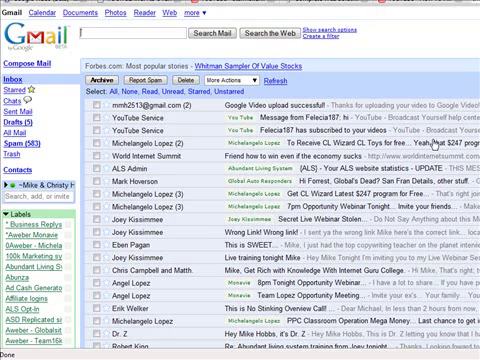
{"action": "scroll", "coordinate": [280, 200], "scroll_direction": "down", "scroll_amount": 5}
{"action": "scroll", "coordinate": [280, 200], "scroll_direction": "down", "scroll_amount": 5}
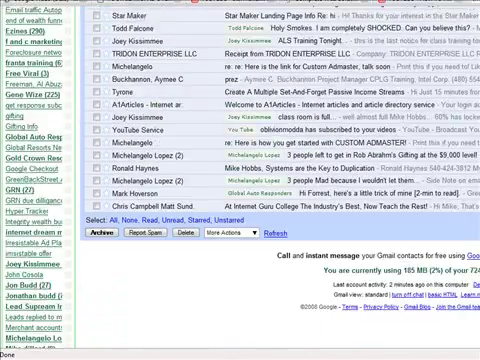
{"action": "scroll", "coordinate": [280, 200], "scroll_direction": "down", "scroll_amount": 3}
{"action": "scroll", "coordinate": [280, 200], "scroll_direction": "down", "scroll_amount": 3}
{"action": "scroll", "coordinate": [280, 200], "scroll_direction": "down", "scroll_amount": 3}
{"action": "scroll", "coordinate": [280, 200], "scroll_direction": "down", "scroll_amount": 3}
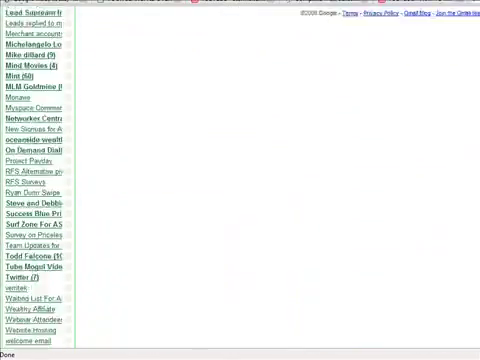
{"action": "scroll", "coordinate": [280, 200], "scroll_direction": "down", "scroll_amount": 3}
{"action": "scroll", "coordinate": [280, 200], "scroll_direction": "down", "scroll_amount": 1}
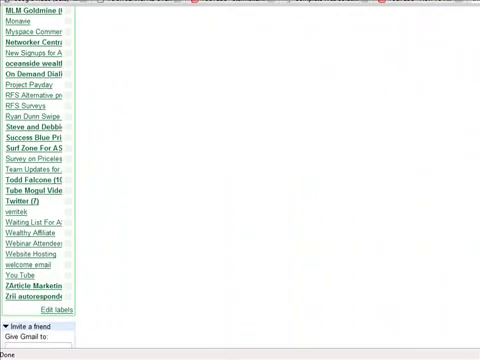
{"action": "left_click", "coordinate": [22, 275]}
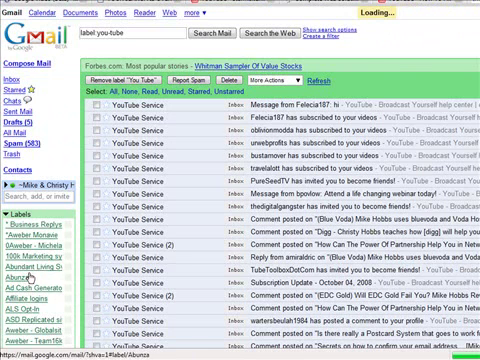
{"action": "scroll", "coordinate": [280, 200], "scroll_direction": "down", "scroll_amount": 3}
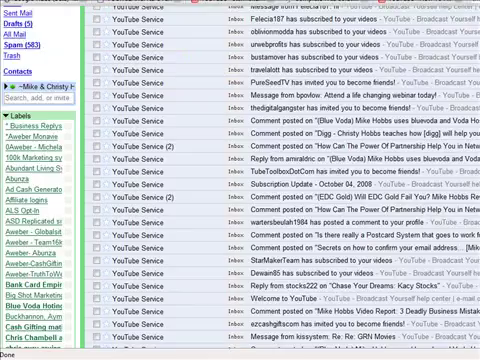
{"action": "scroll", "coordinate": [280, 200], "scroll_direction": "down", "scroll_amount": 3}
{"action": "scroll", "coordinate": [280, 200], "scroll_direction": "down", "scroll_amount": 3}
{"action": "scroll", "coordinate": [280, 200], "scroll_direction": "down", "scroll_amount": 2}
{"action": "key", "text": "Home"}
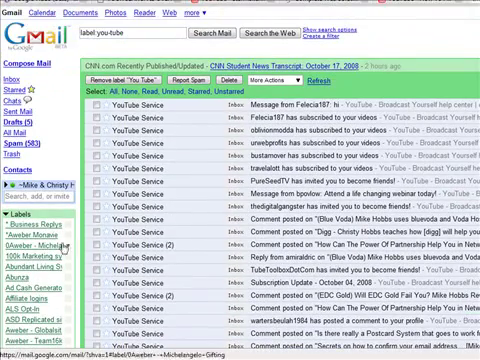
{"action": "left_click", "coordinate": [44, 245]}
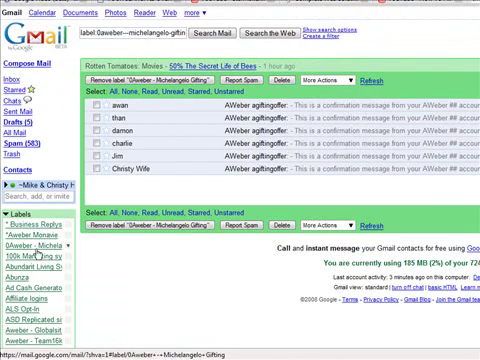
{"action": "left_click", "coordinate": [33, 235]}
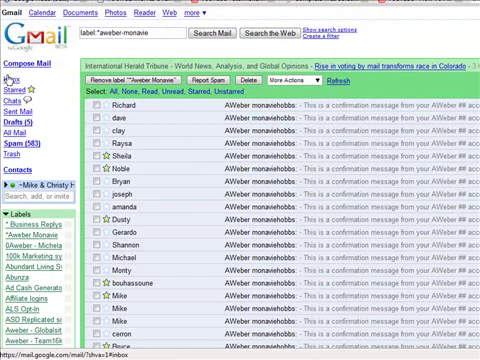
{"action": "left_click", "coordinate": [13, 79]}
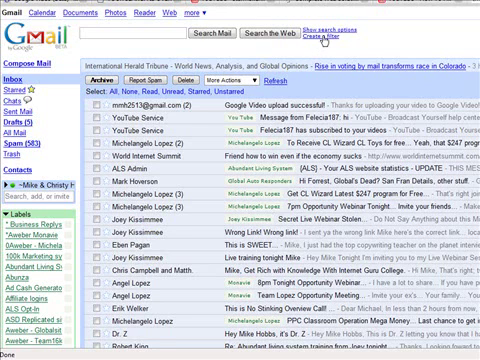
{"action": "mouse_move", "coordinate": [140, 119]}
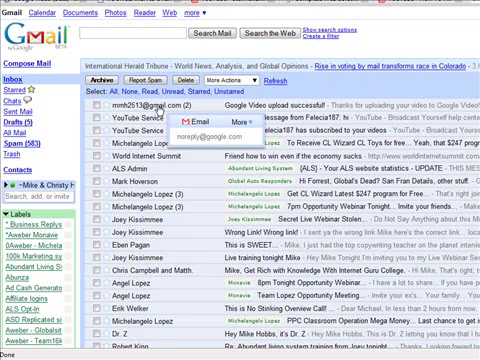
{"action": "left_click", "coordinate": [155, 105]}
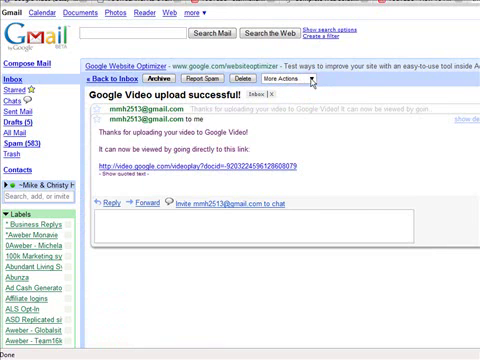
{"action": "left_click", "coordinate": [314, 81]}
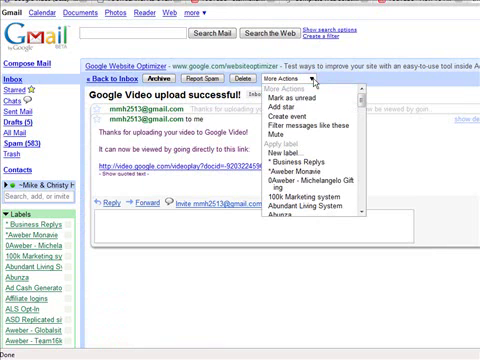
{"action": "left_click", "coordinate": [303, 126]}
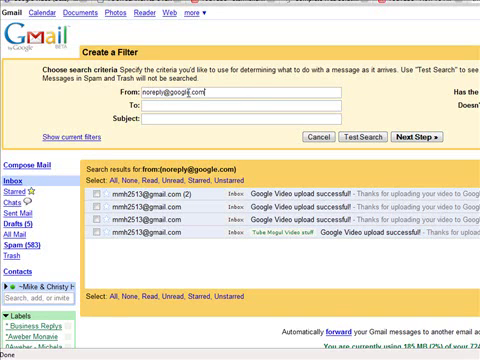
{"action": "left_click", "coordinate": [417, 137]}
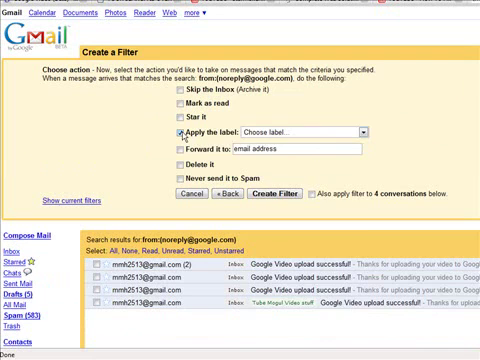
{"action": "left_click", "coordinate": [334, 133]}
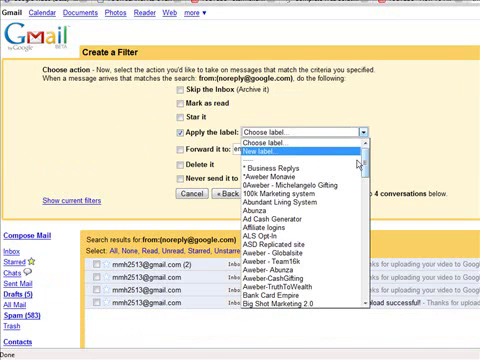
{"action": "mouse_move", "coordinate": [364, 158]}
{"action": "left_mouse_down"}
{"action": "mouse_move", "coordinate": [364, 218]}
{"action": "mouse_move", "coordinate": [364, 145]}
{"action": "left_mouse_up"}
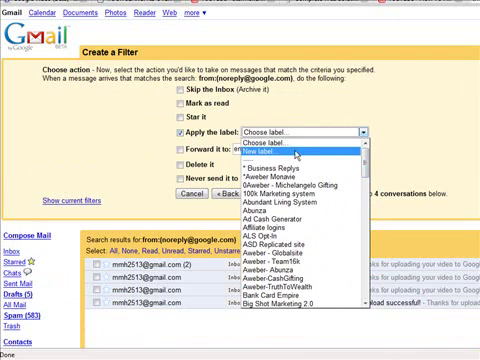
{"action": "left_click", "coordinate": [296, 152]}
{"action": "type", "text": "Google"}
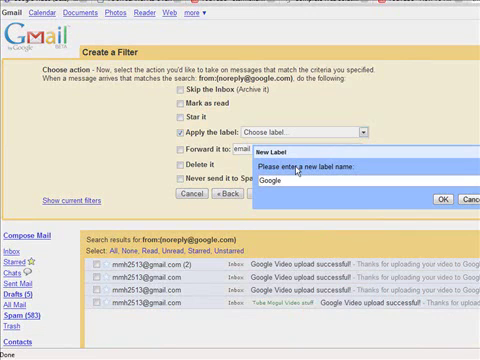
{"action": "left_click", "coordinate": [443, 199]}
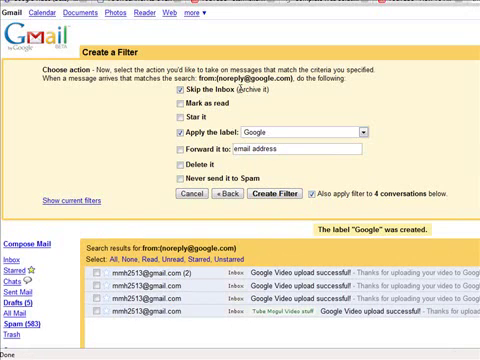
{"action": "left_click_drag", "start_coordinate": [238, 90], "coordinate": [266, 89]}
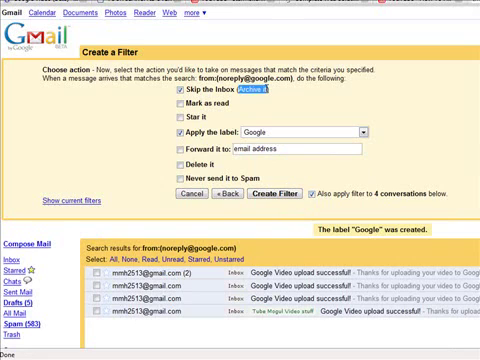
{"action": "left_click", "coordinate": [240, 100]}
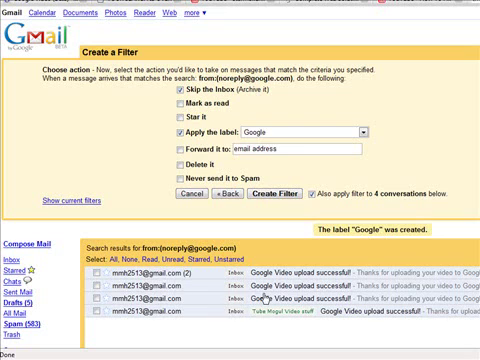
- Create the Google-label filter and go back to the Inbox
{"action": "left_click", "coordinate": [282, 196]}
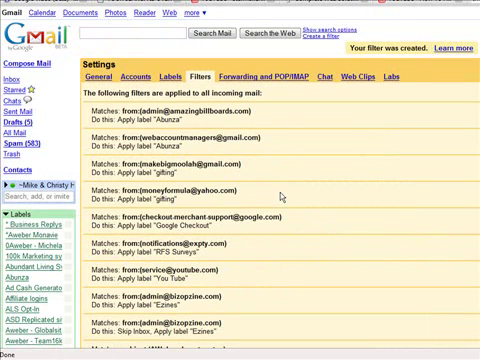
{"action": "left_click", "coordinate": [13, 80]}
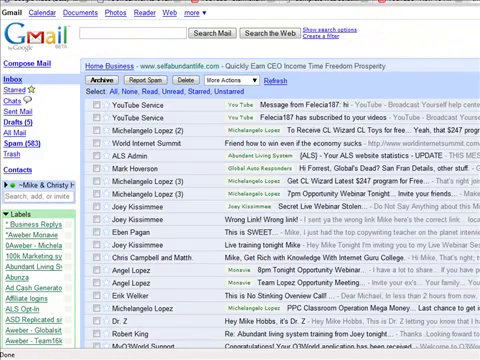
{"action": "scroll", "coordinate": [244, 266], "scroll_direction": "down", "scroll_amount": 3}
{"action": "scroll", "coordinate": [244, 266], "scroll_direction": "down", "scroll_amount": 3}
{"action": "scroll", "coordinate": [244, 266], "scroll_direction": "down", "scroll_amount": 3}
{"action": "scroll", "coordinate": [244, 266], "scroll_direction": "down", "scroll_amount": 3}
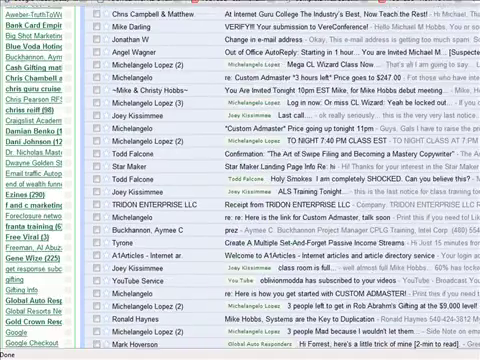
{"action": "scroll", "coordinate": [244, 266], "scroll_direction": "down", "scroll_amount": 3}
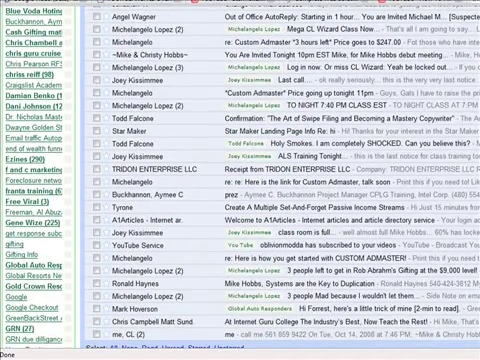
{"action": "scroll", "coordinate": [244, 266], "scroll_direction": "down", "scroll_amount": 3}
{"action": "scroll", "coordinate": [244, 266], "scroll_direction": "down", "scroll_amount": 3}
{"action": "scroll", "coordinate": [244, 266], "scroll_direction": "down", "scroll_amount": 3}
{"action": "scroll", "coordinate": [244, 266], "scroll_direction": "down", "scroll_amount": 2}
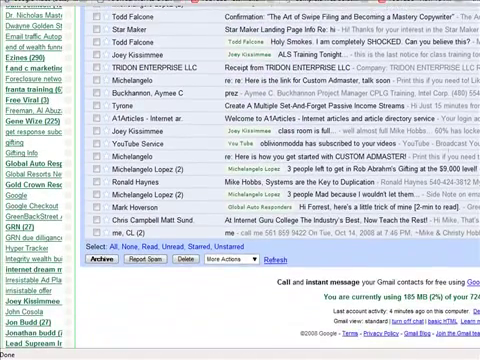
- Open the Google label to list its four Google Video upload emails
{"action": "left_click", "coordinate": [18, 196]}
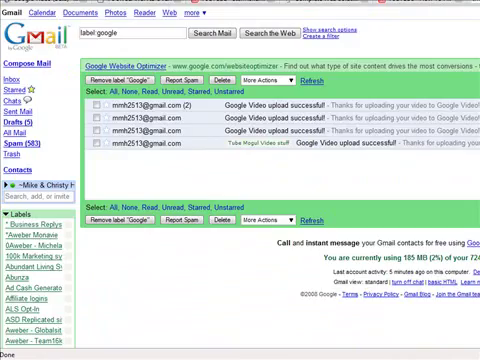
{"action": "scroll", "coordinate": [240, 180], "scroll_direction": "down", "scroll_amount": 5}
{"action": "scroll", "coordinate": [240, 180], "scroll_direction": "down", "scroll_amount": 3}
{"action": "scroll", "coordinate": [240, 180], "scroll_direction": "down", "scroll_amount": 3}
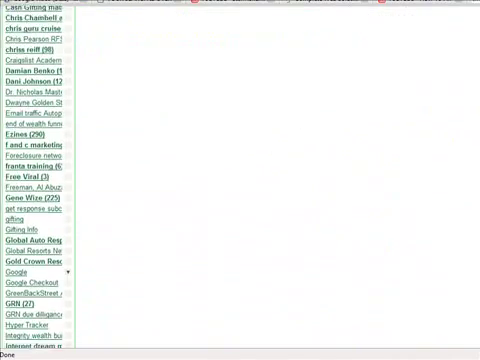
{"action": "scroll", "coordinate": [240, 180], "scroll_direction": "down", "scroll_amount": 3}
{"action": "scroll", "coordinate": [240, 180], "scroll_direction": "down", "scroll_amount": 3}
{"action": "scroll", "coordinate": [240, 180], "scroll_direction": "down", "scroll_amount": 3}
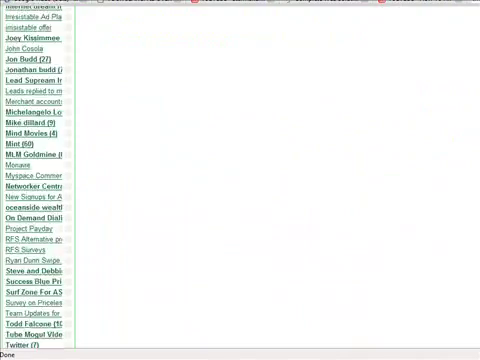
{"action": "scroll", "coordinate": [240, 180], "scroll_direction": "down", "scroll_amount": 3}
{"action": "scroll", "coordinate": [240, 180], "scroll_direction": "down", "scroll_amount": 3}
{"action": "scroll", "coordinate": [240, 180], "scroll_direction": "up", "scroll_amount": 4}
{"action": "scroll", "coordinate": [240, 180], "scroll_direction": "up", "scroll_amount": 4}
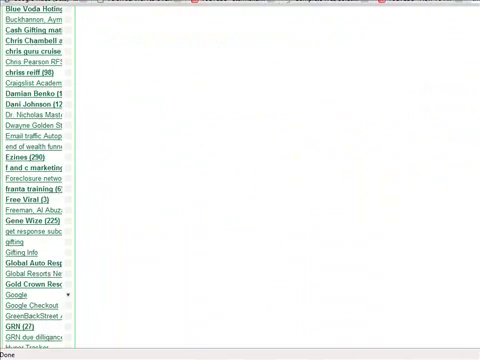
{"action": "scroll", "coordinate": [240, 180], "scroll_direction": "up", "scroll_amount": 4}
{"action": "scroll", "coordinate": [240, 180], "scroll_direction": "up", "scroll_amount": 4}
{"action": "scroll", "coordinate": [240, 180], "scroll_direction": "up", "scroll_amount": 3}
{"action": "scroll", "coordinate": [240, 180], "scroll_direction": "up", "scroll_amount": 1}
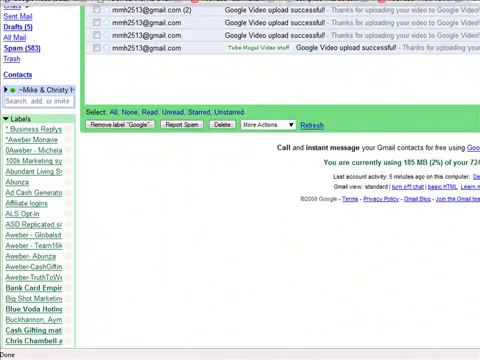
{"action": "scroll", "coordinate": [240, 180], "scroll_direction": "up", "scroll_amount": 3}
{"action": "scroll", "coordinate": [240, 180], "scroll_direction": "up", "scroll_amount": 2}
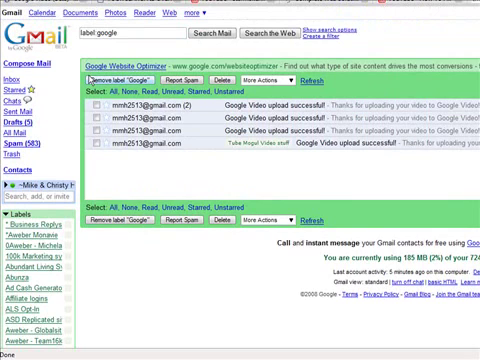
- Go back to the Inbox from the Google label's message list
{"action": "left_click", "coordinate": [12, 79]}
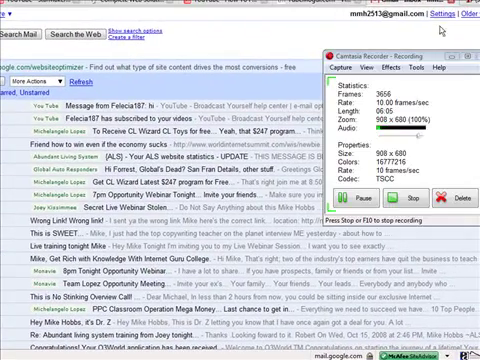
- Open Settings on the General tab and click into the Vacation responder message box
{"action": "left_click", "coordinate": [439, 14]}
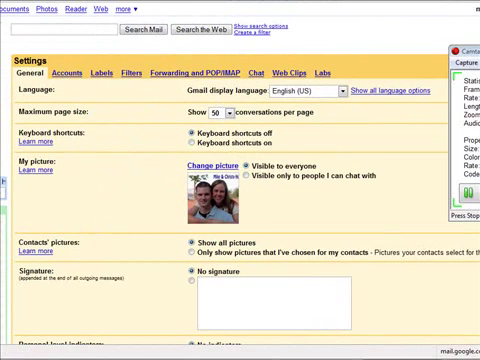
{"action": "scroll", "coordinate": [240, 200], "scroll_direction": "down", "scroll_amount": 3}
{"action": "scroll", "coordinate": [240, 200], "scroll_direction": "down", "scroll_amount": 3}
{"action": "scroll", "coordinate": [240, 200], "scroll_direction": "down", "scroll_amount": 1}
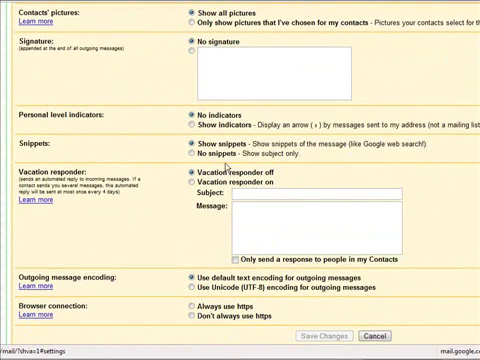
{"action": "left_click", "coordinate": [255, 214]}
{"action": "scroll", "coordinate": [240, 200], "scroll_direction": "down", "scroll_amount": 5}
{"action": "scroll", "coordinate": [240, 200], "scroll_direction": "up", "scroll_amount": 4}
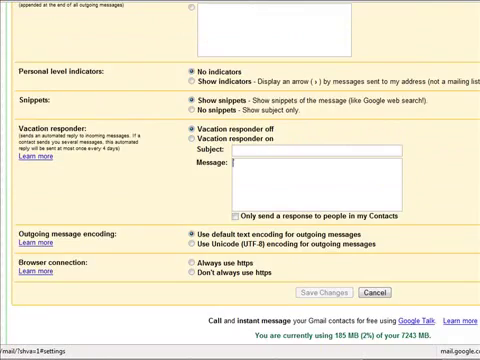
{"action": "scroll", "coordinate": [240, 180], "scroll_direction": "up", "scroll_amount": 4}
{"action": "scroll", "coordinate": [240, 180], "scroll_direction": "up", "scroll_amount": 1}
{"action": "scroll", "coordinate": [240, 180], "scroll_direction": "up", "scroll_amount": 2}
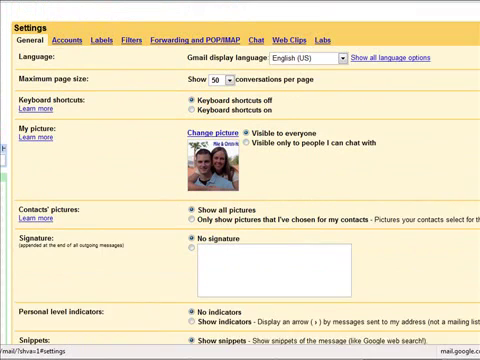
{"action": "scroll", "coordinate": [240, 180], "scroll_direction": "up", "scroll_amount": 2}
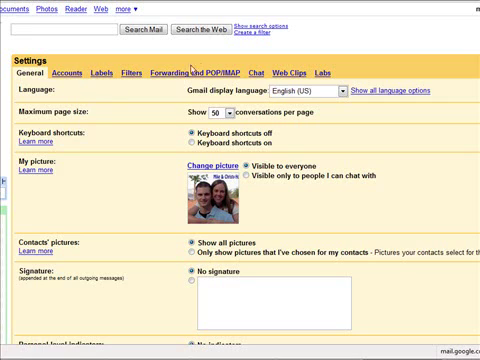
- On Forwarding and POP/IMAP, try 'Forward a copy of incoming mail', then restore 'Disable forwarding'
{"action": "left_click", "coordinate": [194, 73]}
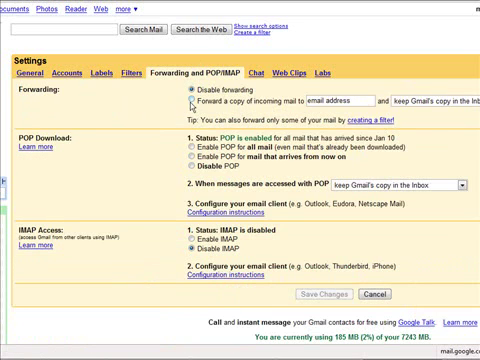
{"action": "left_click", "coordinate": [191, 99]}
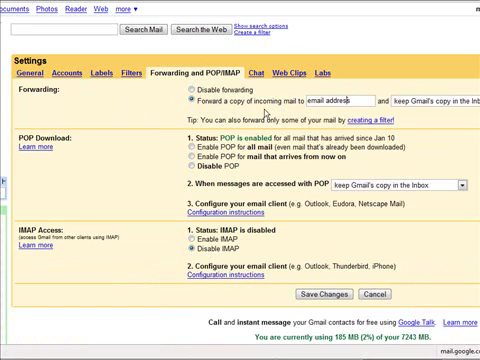
{"action": "left_click", "coordinate": [190, 90]}
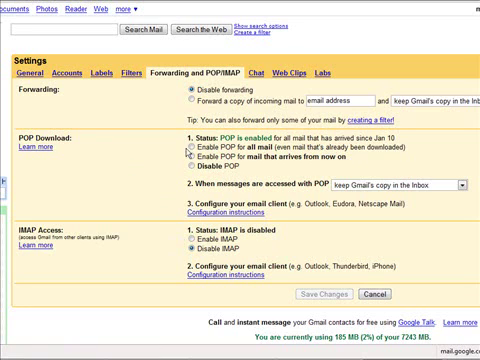
- Check the filter list on the Filters tab, then view labels and conversation counts on the Labels tab
{"action": "left_click", "coordinate": [131, 78]}
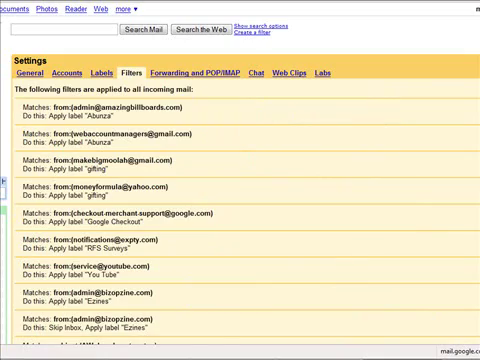
{"action": "scroll", "coordinate": [240, 200], "scroll_direction": "down", "scroll_amount": 5}
{"action": "scroll", "coordinate": [240, 200], "scroll_direction": "down", "scroll_amount": 8}
{"action": "scroll", "coordinate": [240, 200], "scroll_direction": "down", "scroll_amount": 8}
{"action": "scroll", "coordinate": [240, 200], "scroll_direction": "up", "scroll_amount": 4}
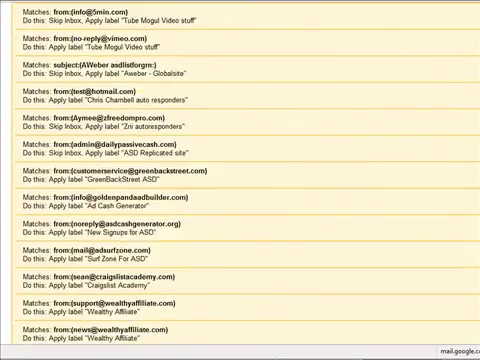
{"action": "scroll", "coordinate": [240, 200], "scroll_direction": "up", "scroll_amount": 5}
{"action": "scroll", "coordinate": [240, 200], "scroll_direction": "up", "scroll_amount": 5}
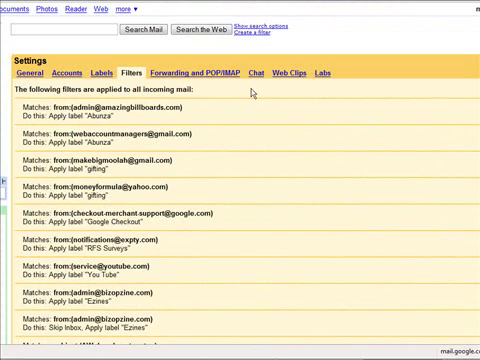
{"action": "left_click", "coordinate": [101, 73]}
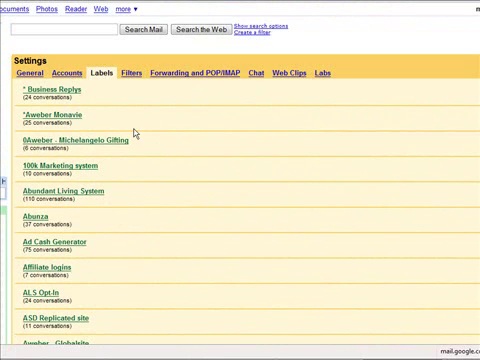
- On the Accounts tab, select the send-mail-as sender name and save the changes
{"action": "left_click", "coordinate": [67, 73]}
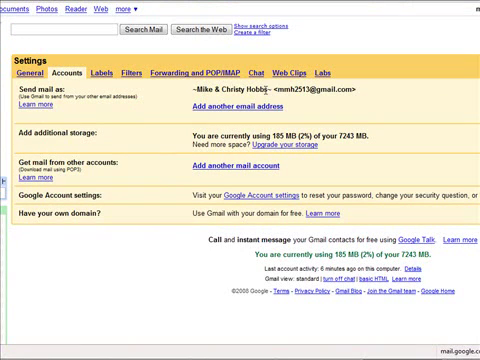
{"action": "left_click_drag", "start_coordinate": [268, 89], "coordinate": [194, 89]}
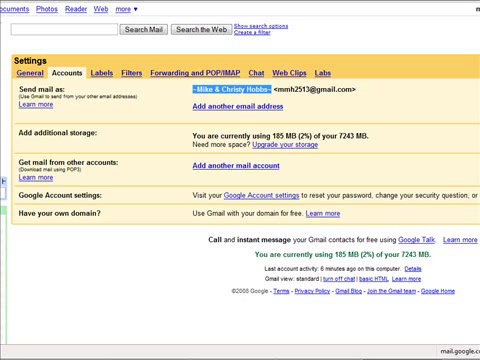
{"action": "left_click", "coordinate": [300, 150]}
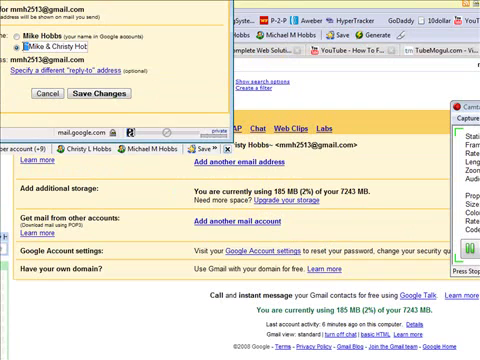
{"action": "left_click", "coordinate": [99, 93]}
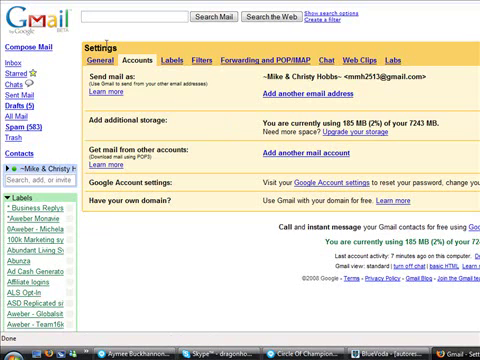
- Leave Settings, browse the Spam folder's 583 messages, and return to the Inbox
{"action": "left_click", "coordinate": [14, 64]}
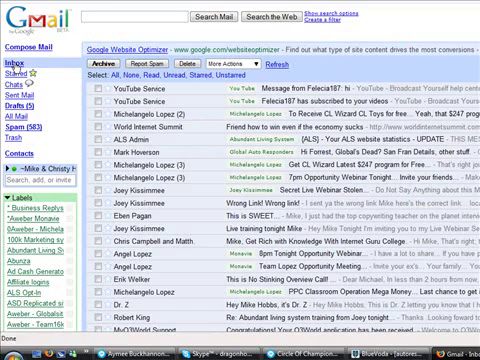
{"action": "left_click", "coordinate": [28, 128]}
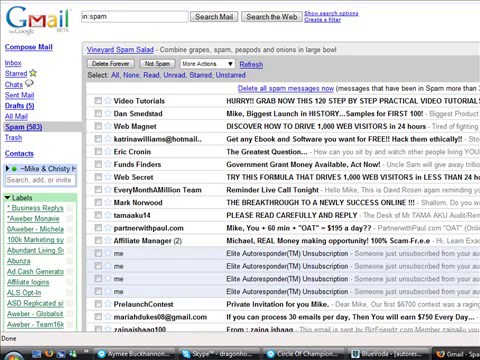
{"action": "left_click", "coordinate": [16, 64]}
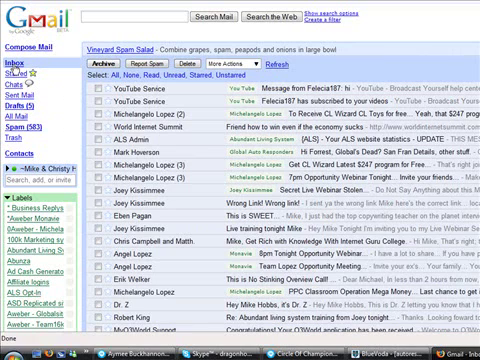